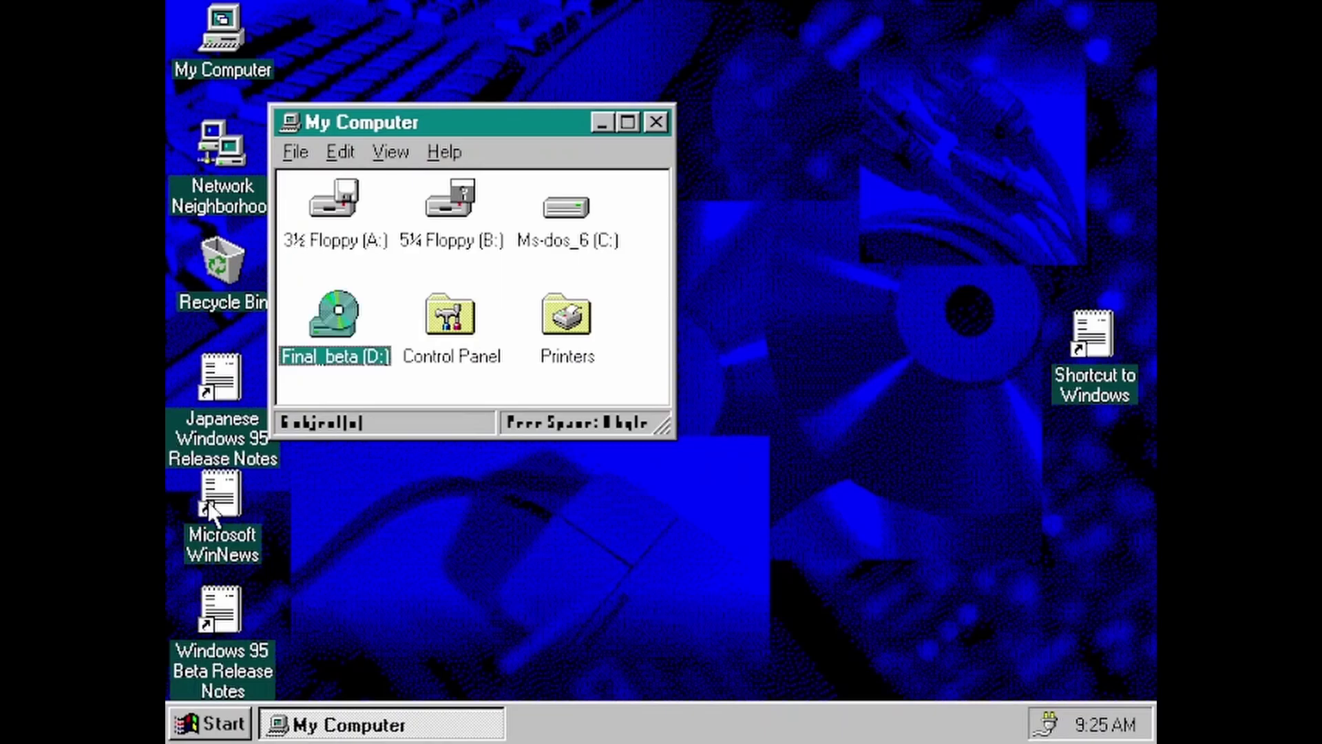
# - Open the Win95 folder on the Final_beta (D:) drive and launch its Setup program
pyautogui.press('Down')
pyautogui.press('Down')
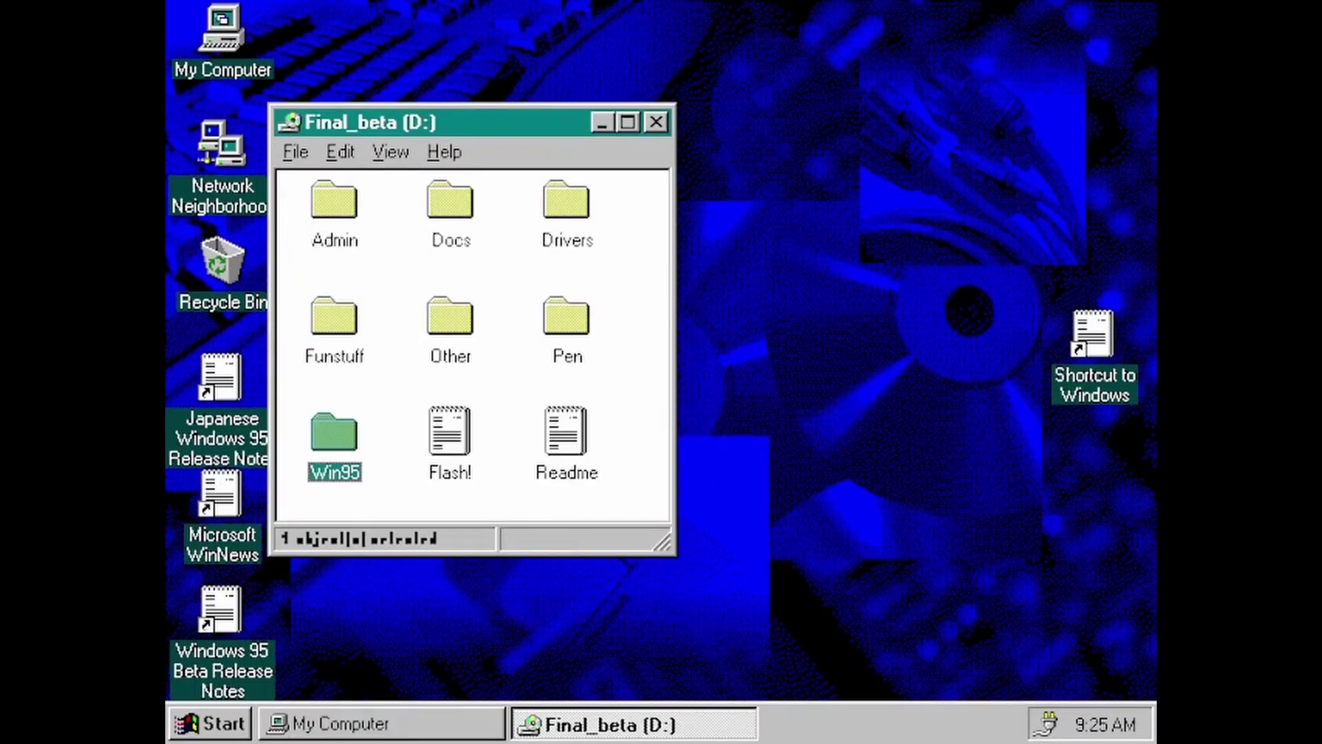
pyautogui.press('Return')
pyautogui.press('Down')
pyautogui.press('Down')
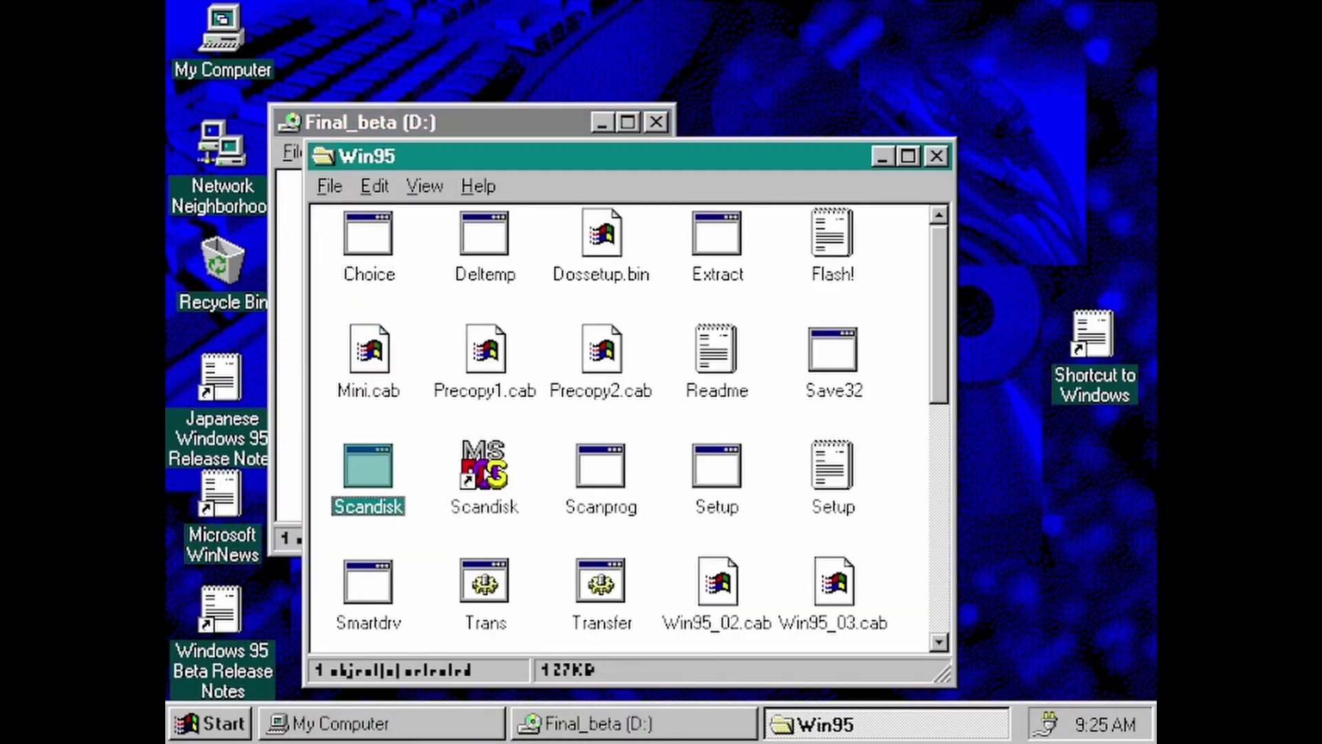
pyautogui.press('Right')
pyautogui.press('Right')
pyautogui.press('Right')
pyautogui.press('Return')
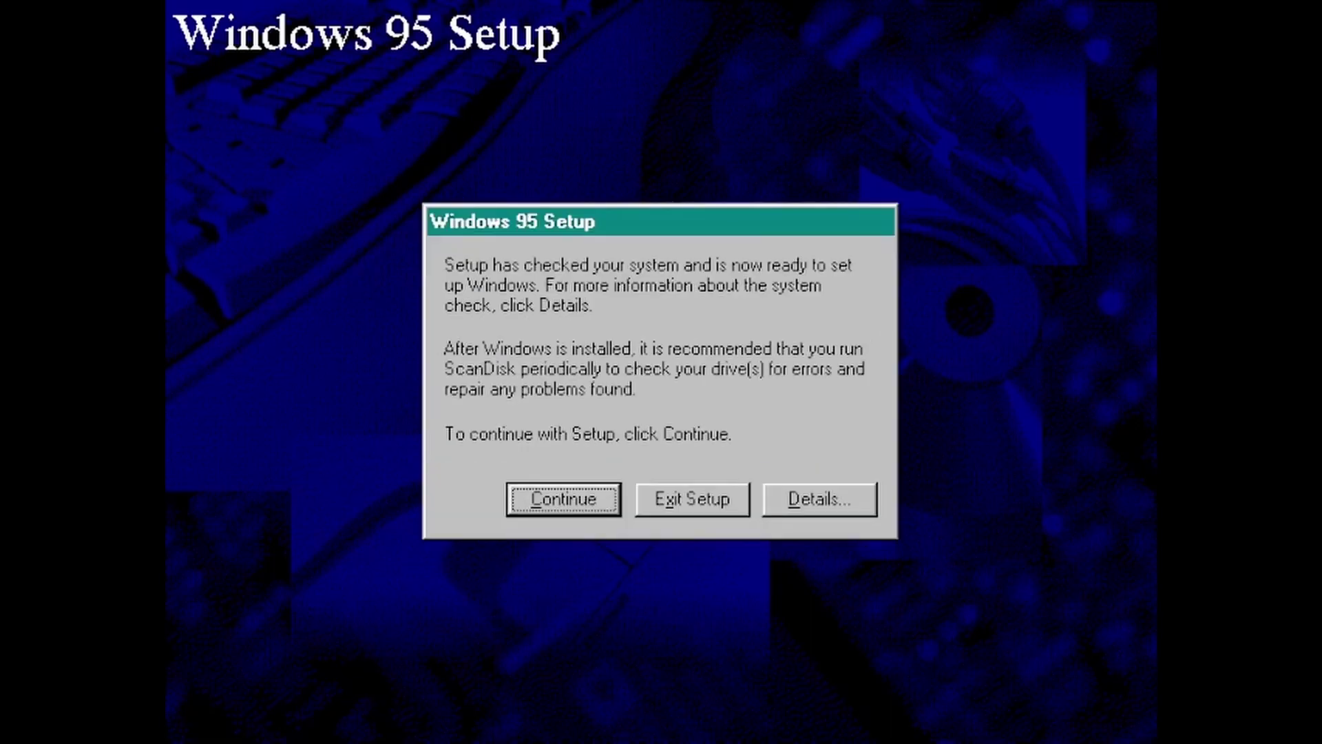
# - Continue Setup by accepting the software license agreement and keeping C:\WINDOWS.003 as the installation directory
pyautogui.press('Return')
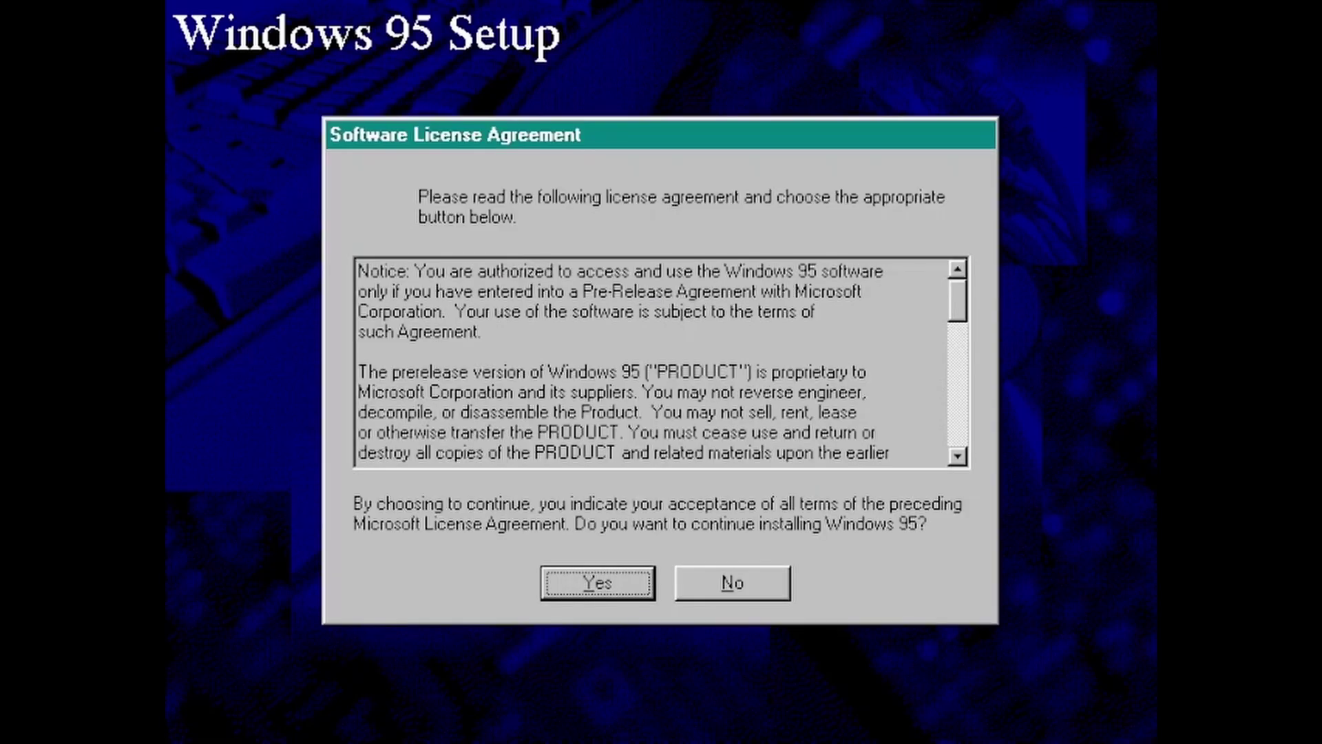
pyautogui.press('Return')
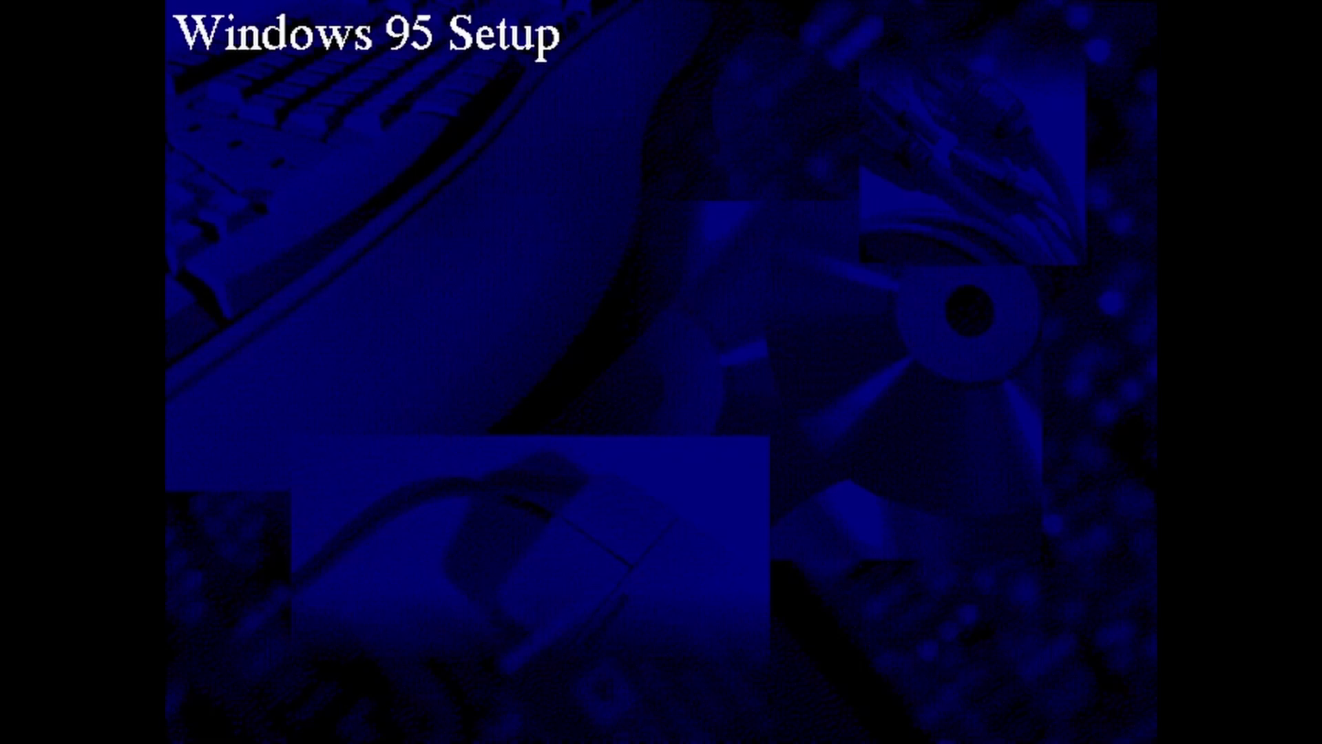
pyautogui.press('Return')
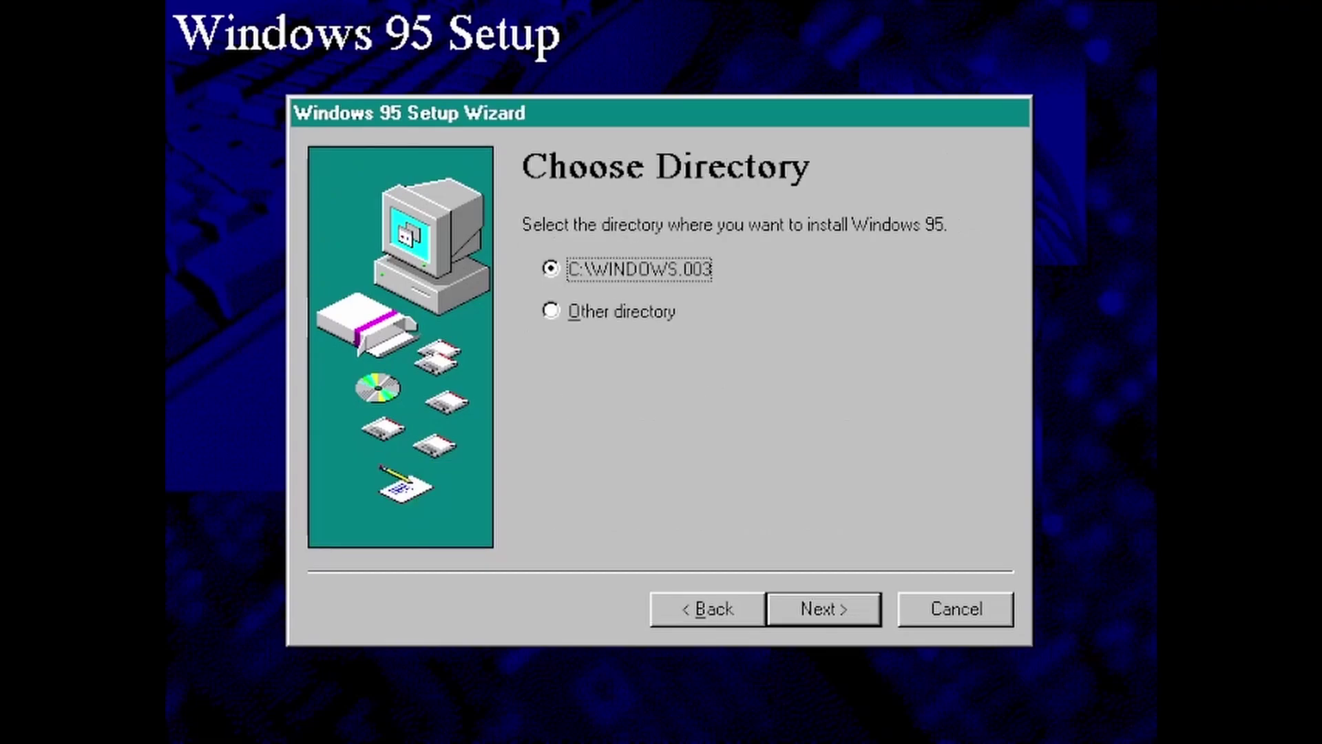
pyautogui.press('Return')
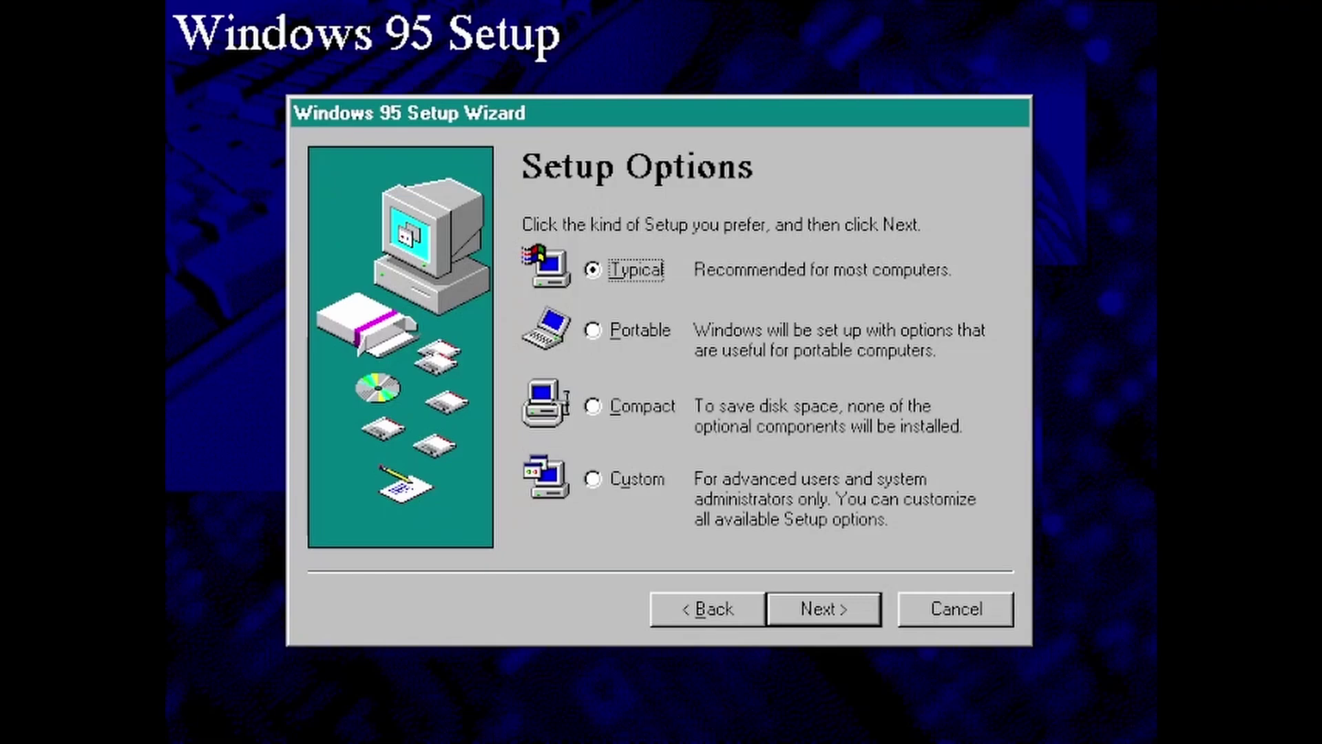
# - Choose the Typical setup and run the hardware analysis without ticking any listed device
pyautogui.press('Return')
pyautogui.press('Return')
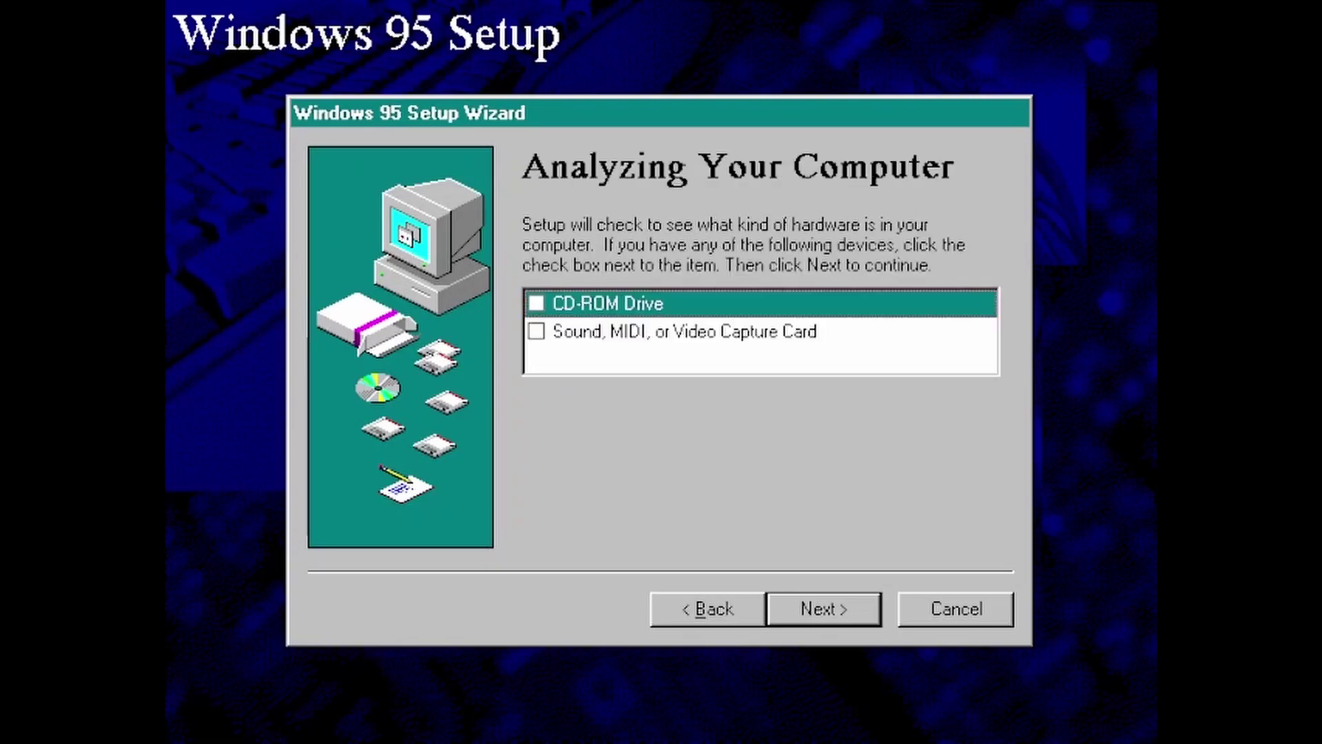
pyautogui.press('Return')
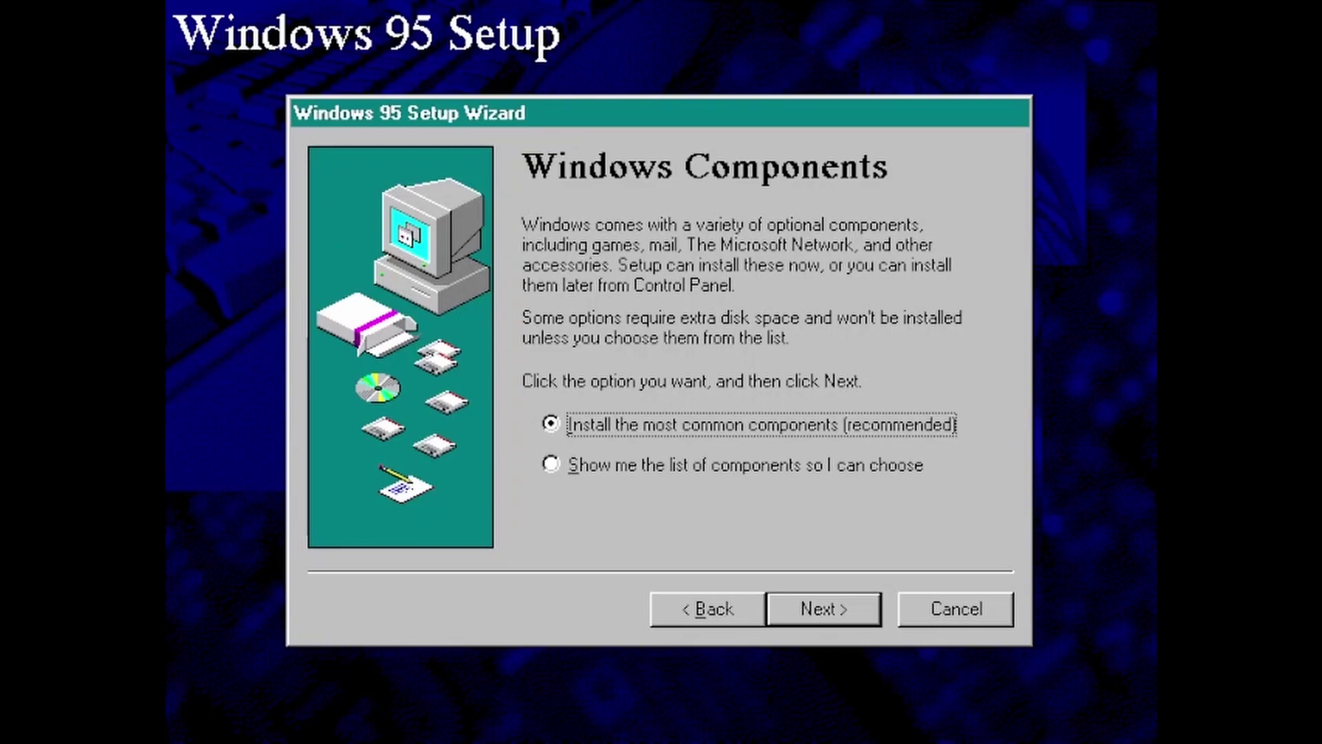
# - Keep the recommended most common Windows components and advance the wizard to the Start Copying Files page
pyautogui.press('Return')
pyautogui.press('Return')
pyautogui.press('Return')
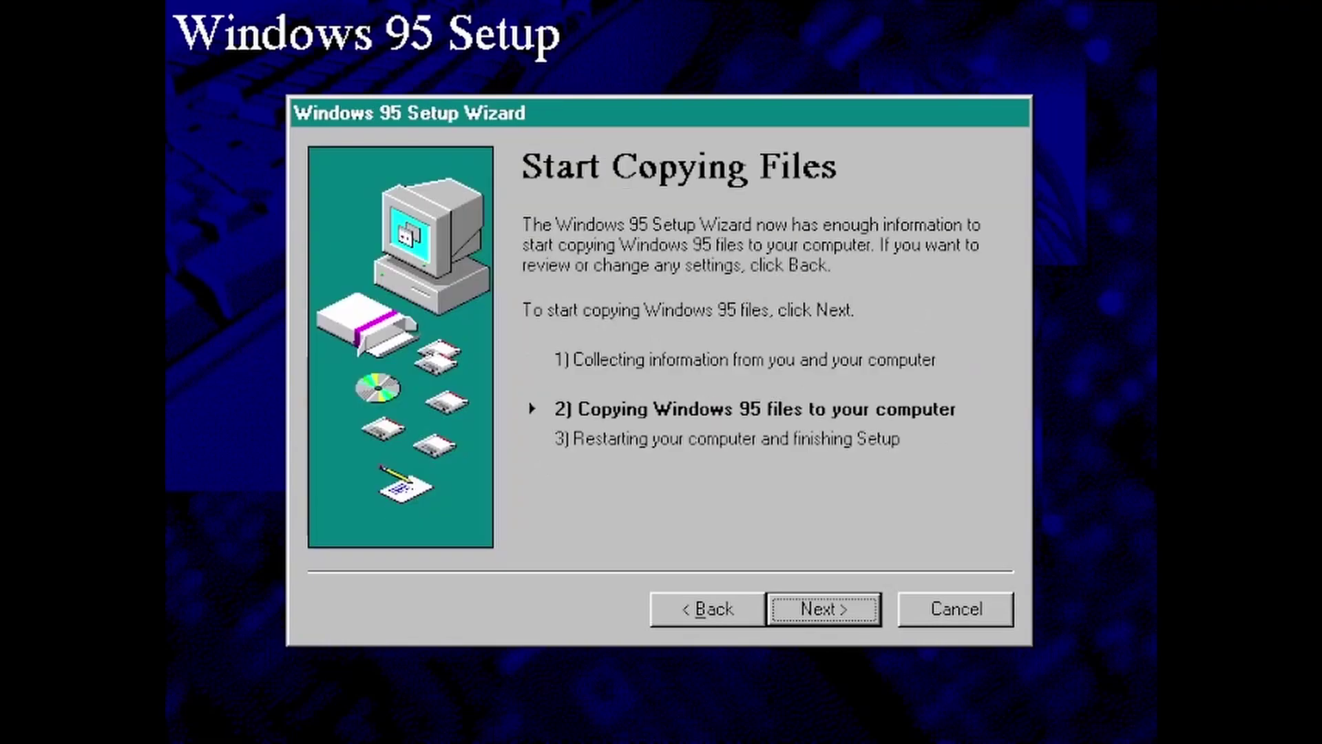
# - Go back in the wizard to revise an earlier choice and start copying the Windows 95 files
pyautogui.hotkey('shift', 'Tab')
pyautogui.press('Return')
pyautogui.press('Down')
pyautogui.hotkey('alt', 'b')
pyautogui.press('Return')
pyautogui.press('Return')
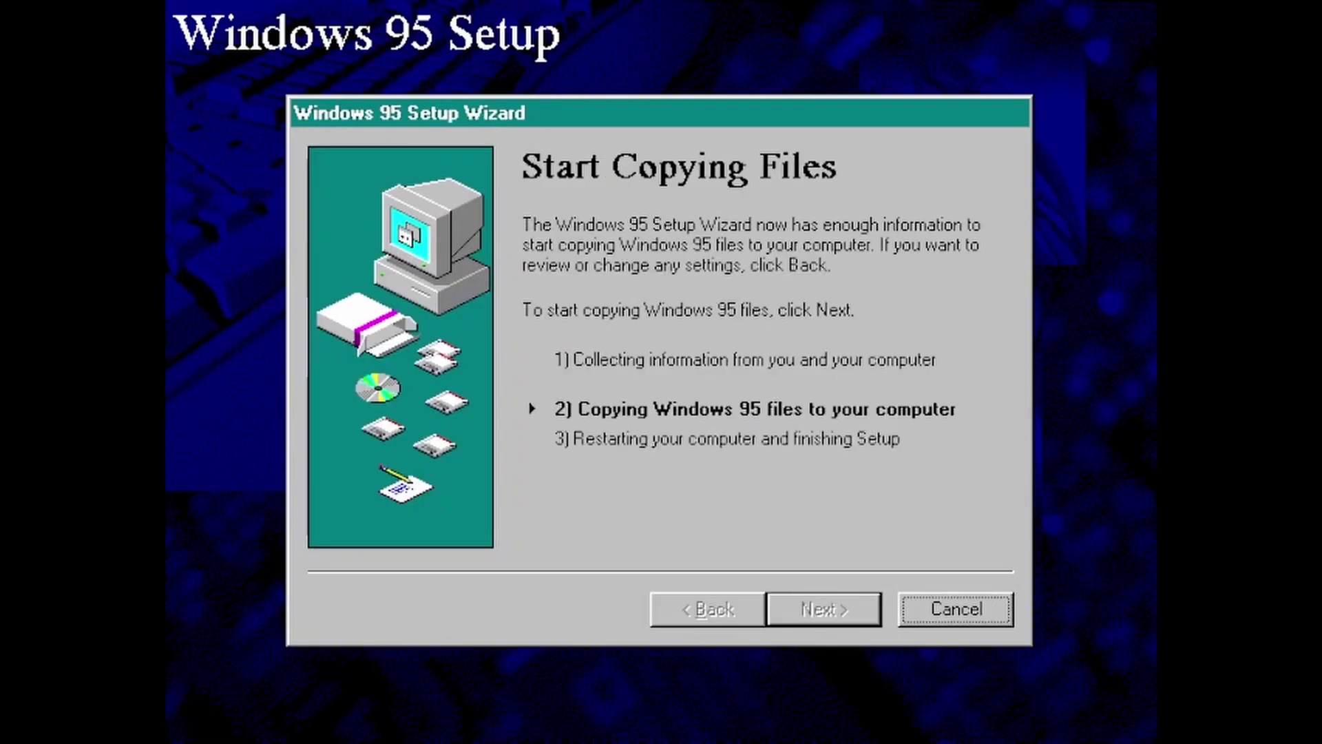
pyautogui.press('Return')
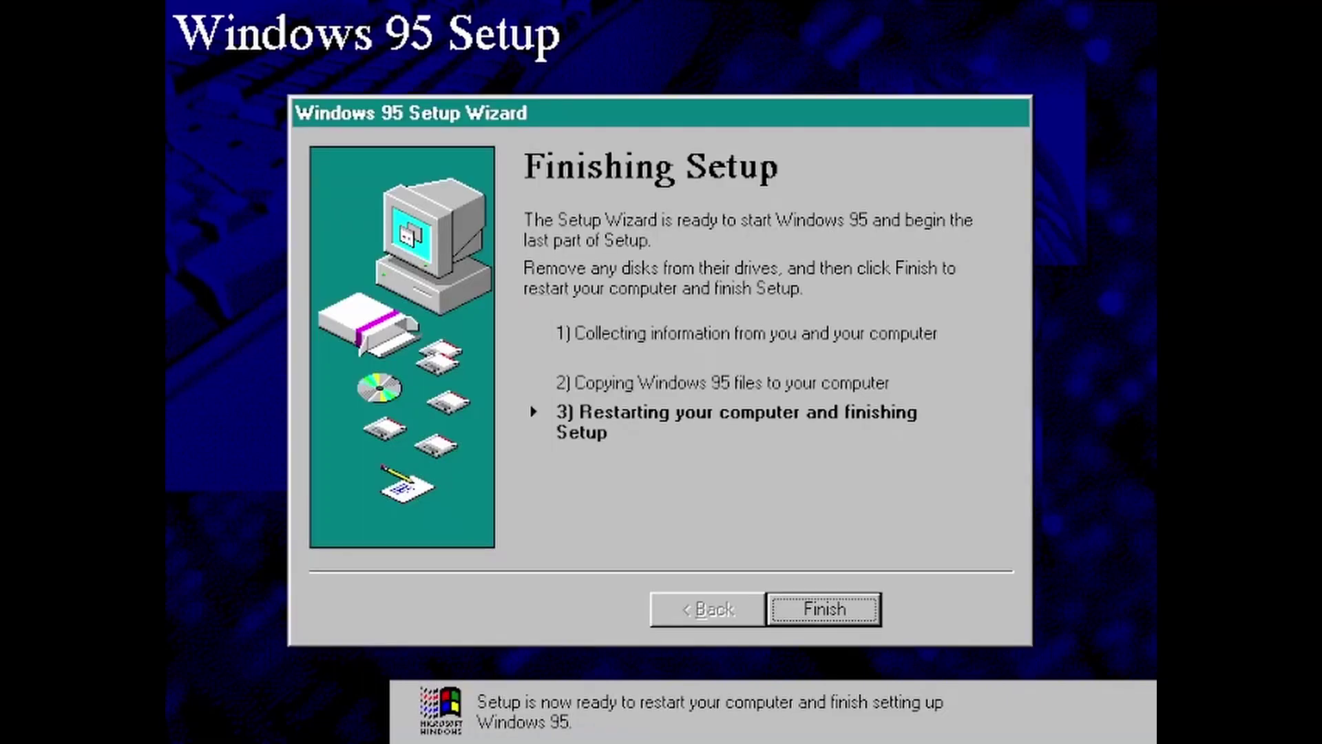
# - Restart into the last part of Setup, leaving the network password blank and keeping the (GMT) Greenwich Mean Time zone
pyautogui.press('Return')
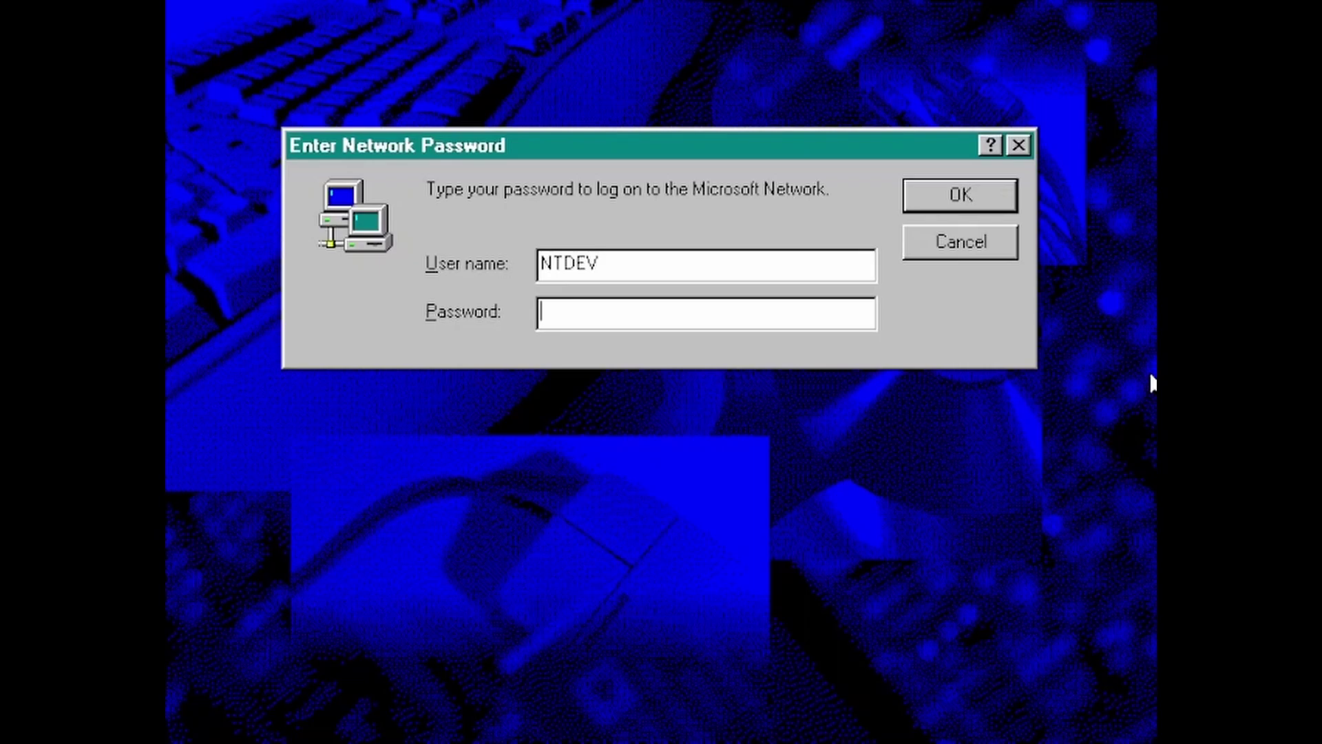
pyautogui.press('Return')
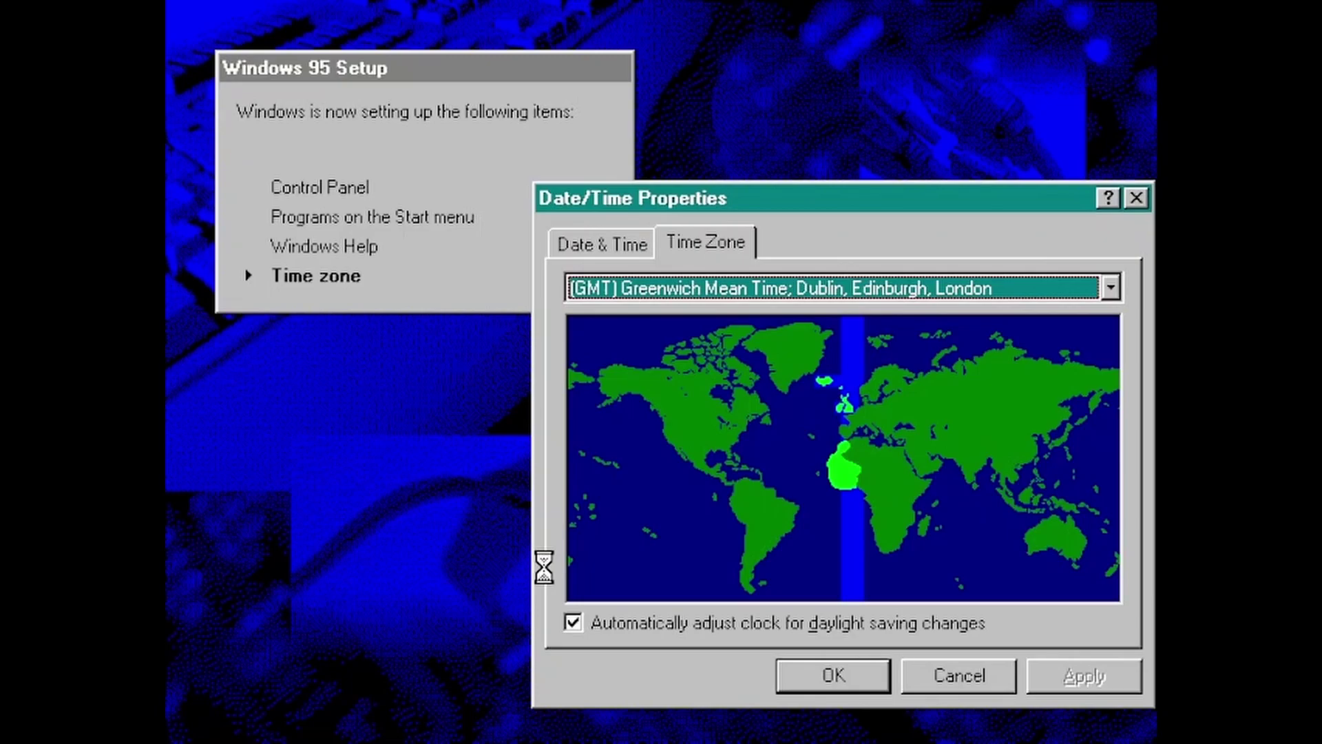
pyautogui.press('Return')
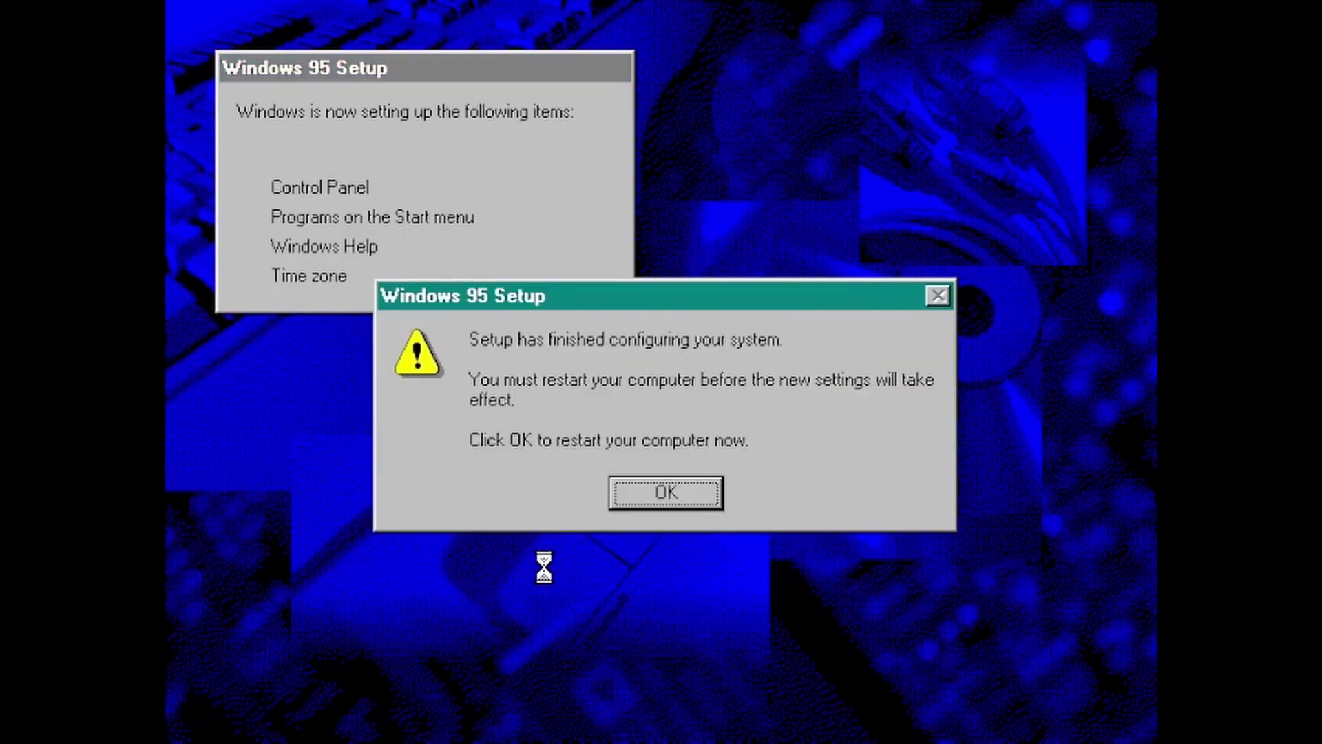
# - Restart the computer to apply the new settings and close the Welcome window on the desktop
pyautogui.press('Return')
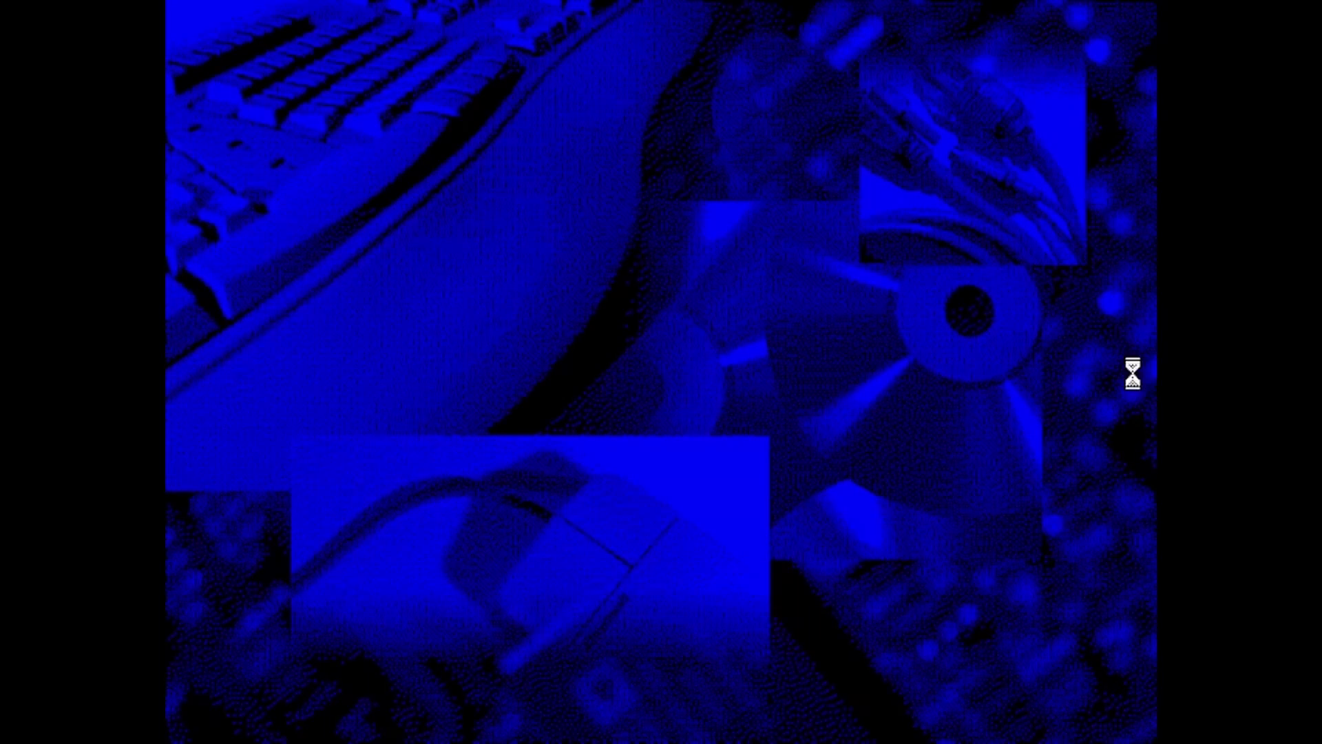
pyautogui.press('Return')
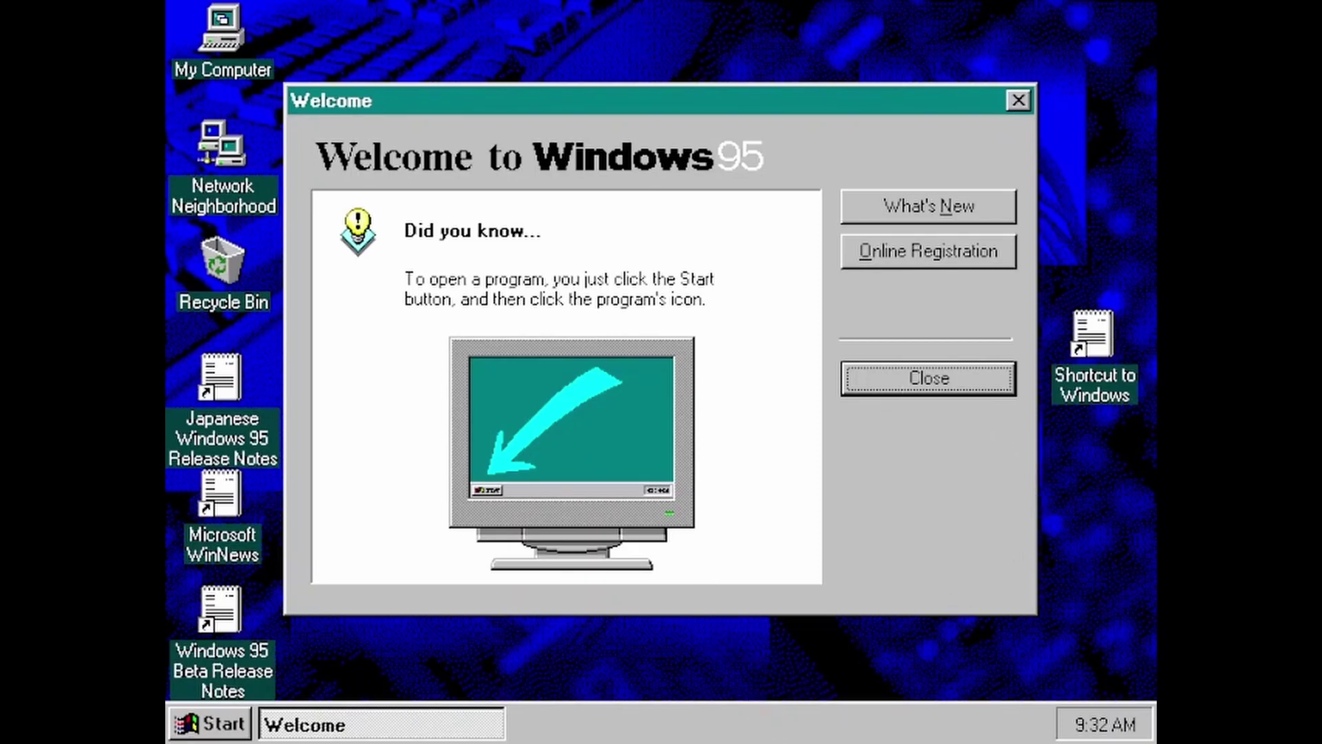
pyautogui.press('Return')
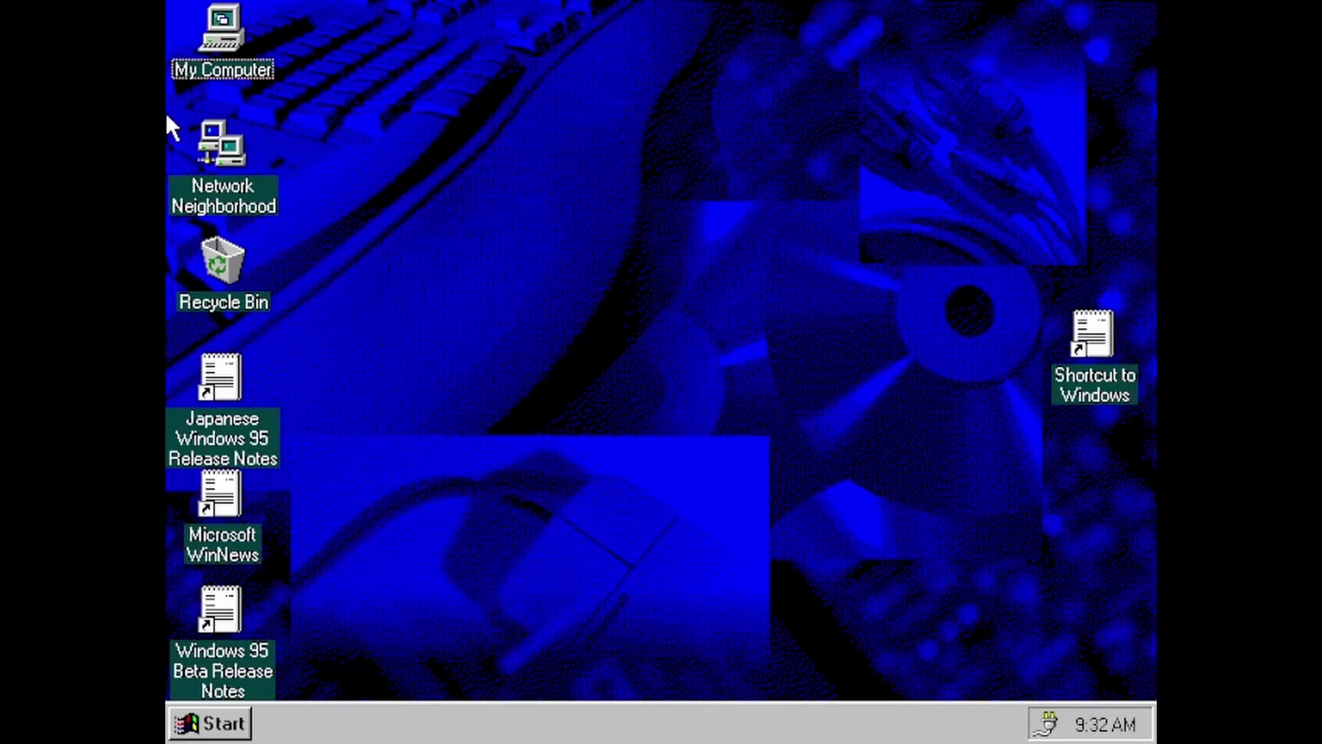
# - Open the WINDOWS text file through the Shortcut to Windows on the desktop
pyautogui.click(214, 34)
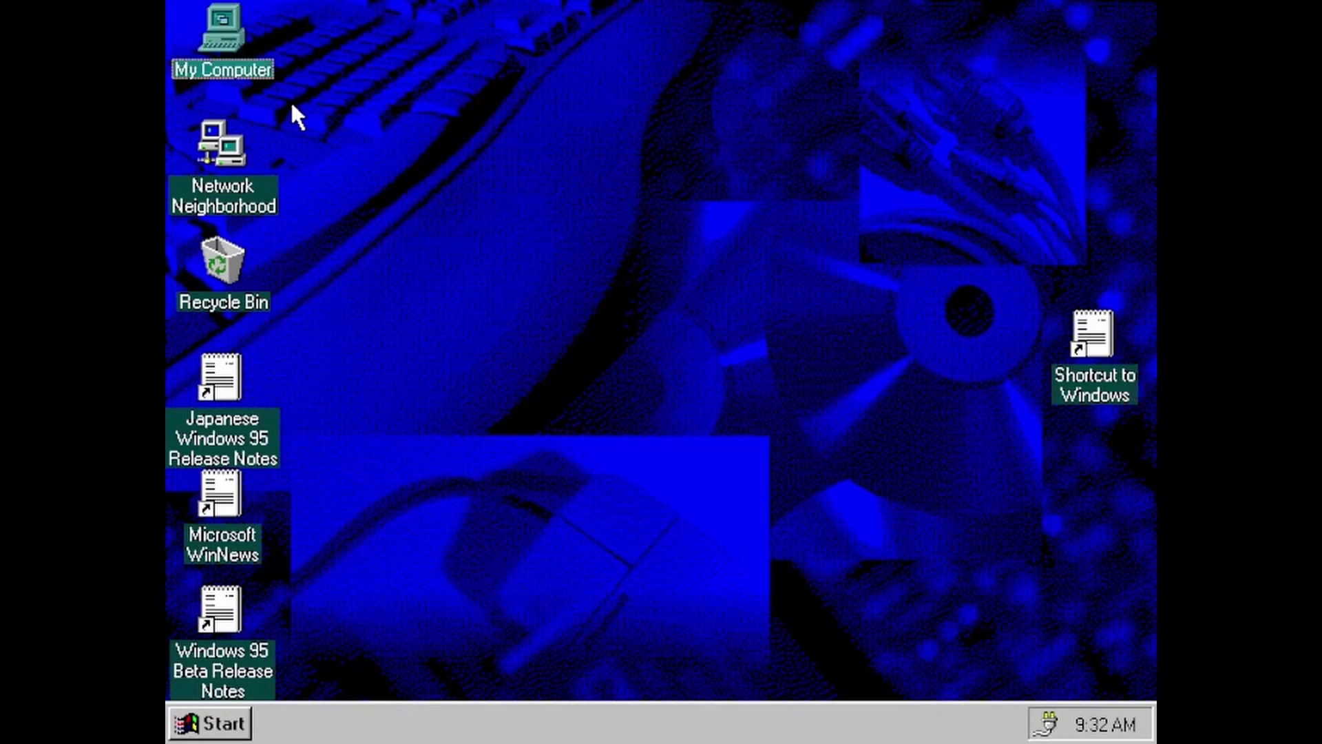
pyautogui.press('Right')
pyautogui.press('Return')
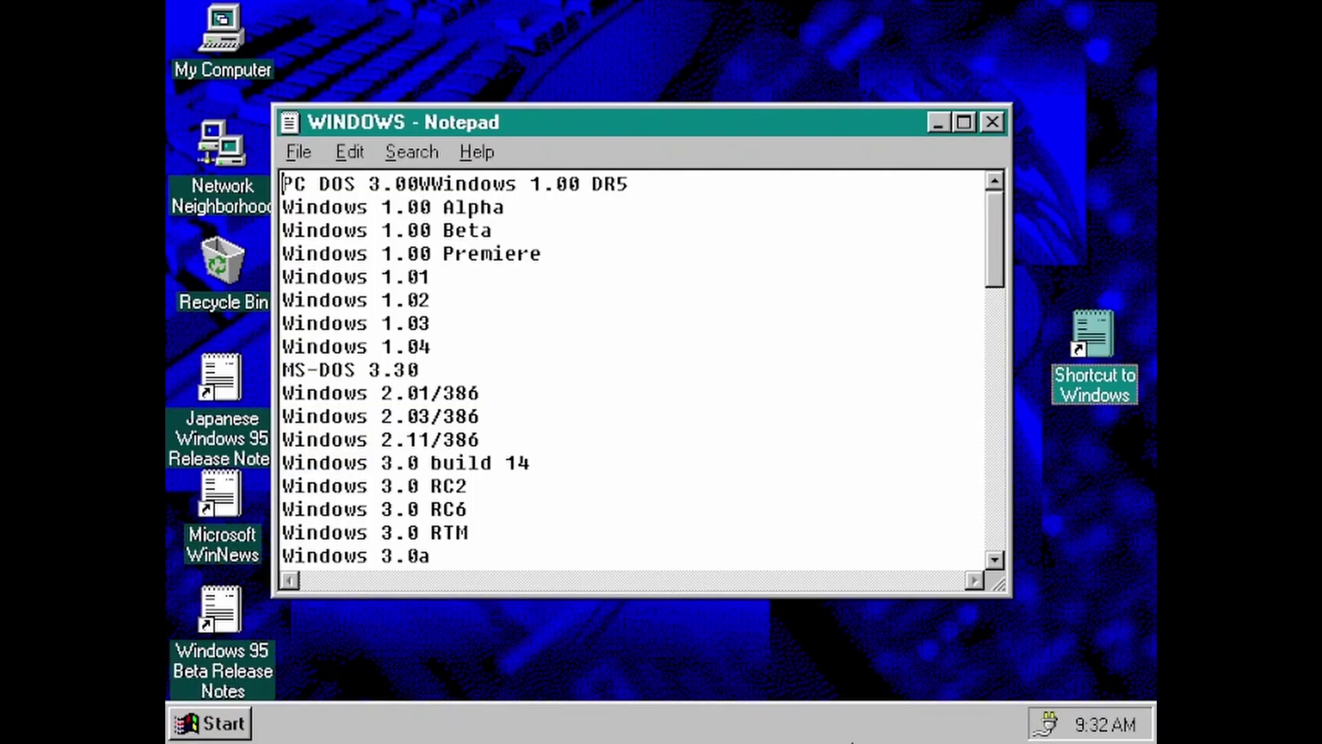
# - Add the line "Win95 347" at the end of the version list and close the file with its changes saved
pyautogui.press('Down')
pyautogui.press('Down')
pyautogui.press('Down')
pyautogui.press('Down')
pyautogui.press('Down')
pyautogui.press('Down')
pyautogui.press('Down')
pyautogui.press('Down')
pyautogui.press('Down')
pyautogui.press('Down')
pyautogui.press('Down')
pyautogui.press('Down')
pyautogui.press('Down')
pyautogui.press('Down')
pyautogui.press('Down')
pyautogui.press('Down')
pyautogui.press('Down')
pyautogui.press('Down')
pyautogui.press('Down')
pyautogui.press('Down')
pyautogui.press('Down')
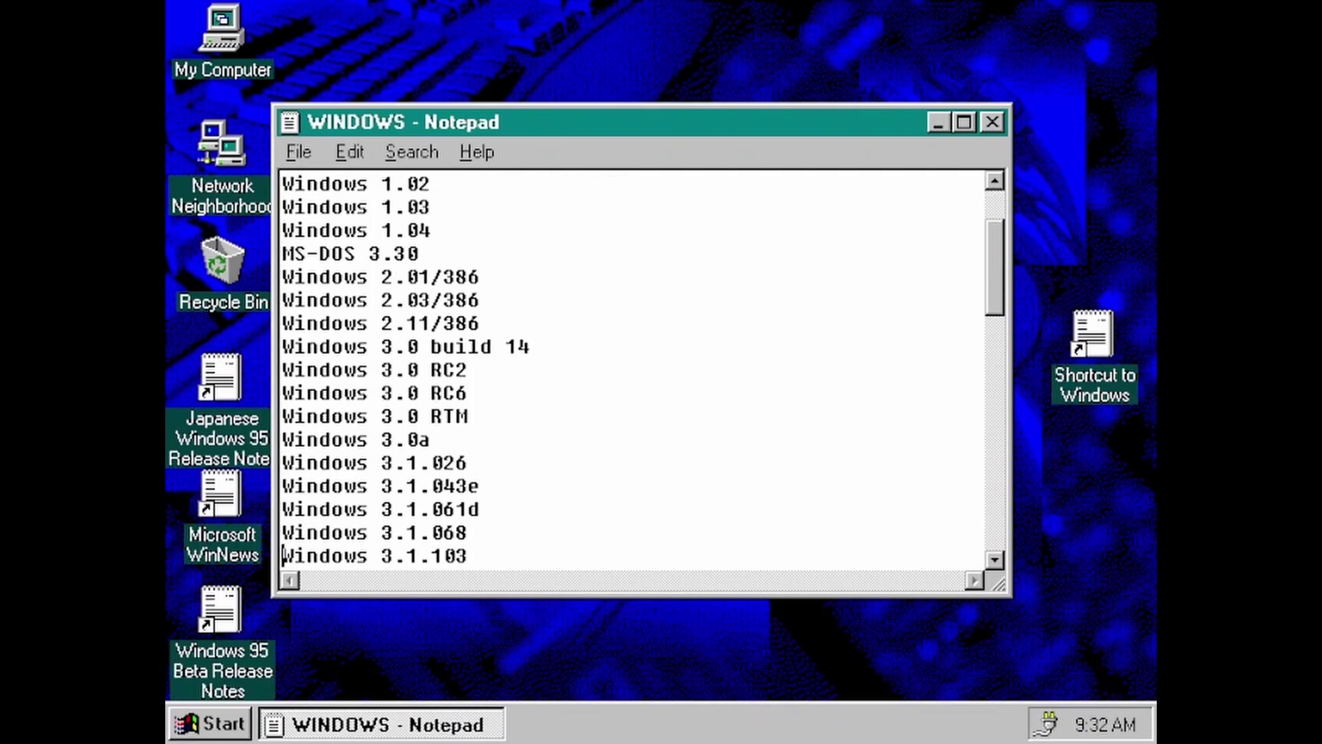
pyautogui.press('Down')
pyautogui.press('Down')
pyautogui.press('Down')
pyautogui.press('Down')
pyautogui.press('Down')
pyautogui.press('Down')
pyautogui.press('Down')
pyautogui.press('Down')
pyautogui.press('Down')
pyautogui.press('Down')
pyautogui.press('Down')
pyautogui.press('Right')
pyautogui.press('Right')
pyautogui.press('Right')
pyautogui.press('Right')
pyautogui.press('Right')
pyautogui.press('Right')
pyautogui.press('Right')
pyautogui.press('Right')
pyautogui.press('Right')
pyautogui.press('Return')
pyautogui.write('Win95')
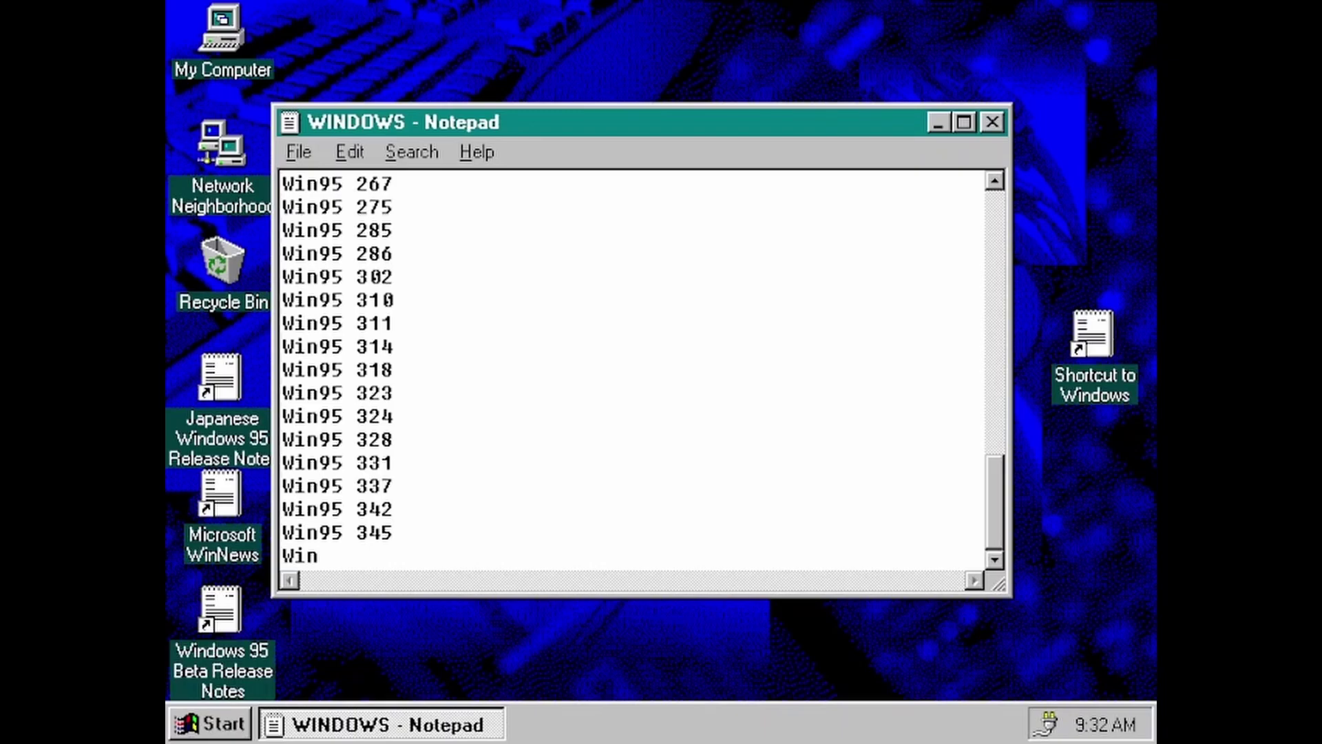
pyautogui.write(' 347')
pyautogui.hotkey('alt', 'F4')
pyautogui.press('Return')
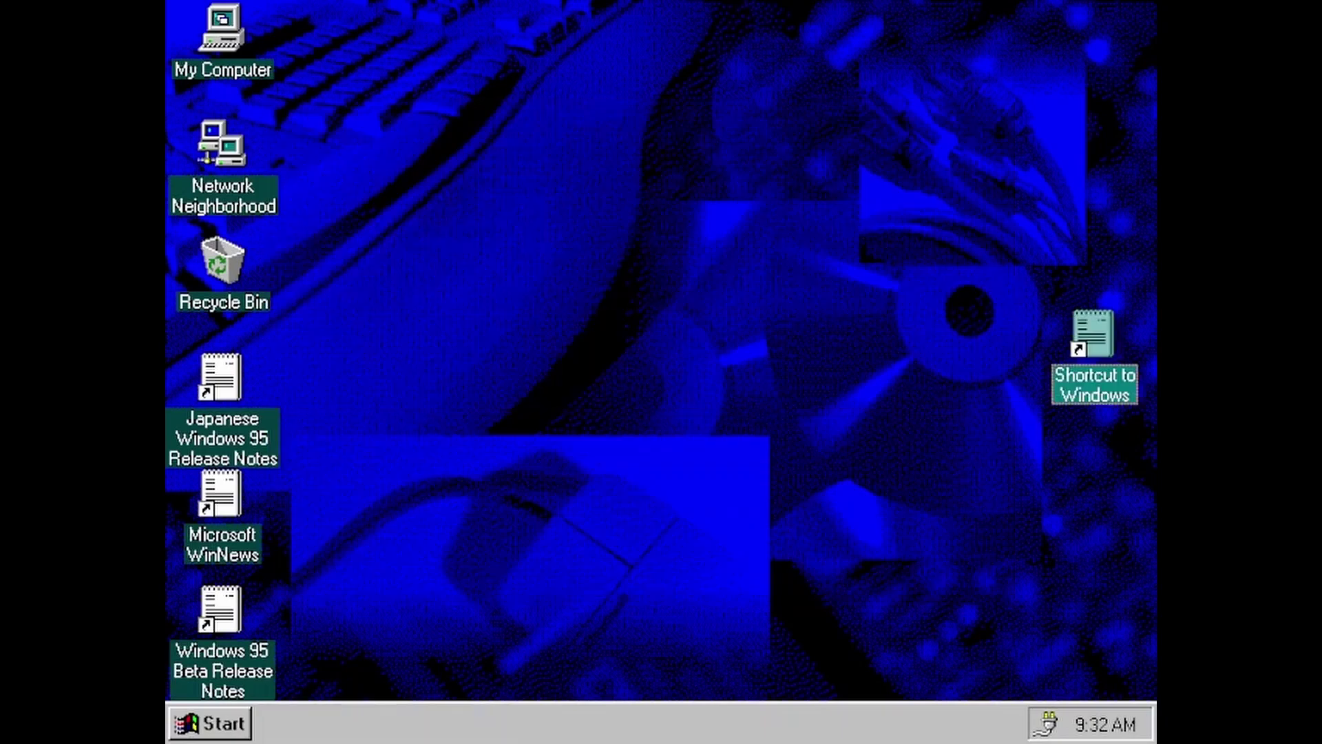
# - Select the Shortcut to Windows on the desktop
pyautogui.click(757, 253)
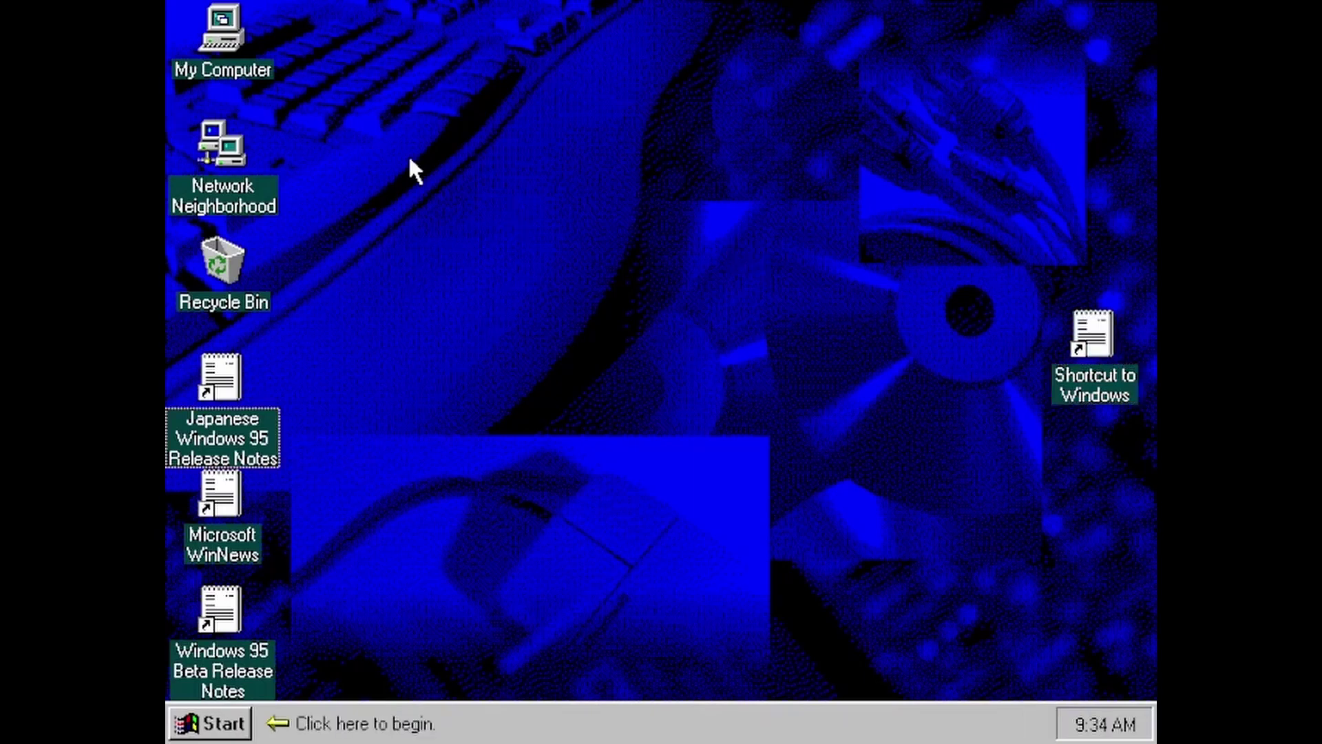
pyautogui.click(1093, 337)
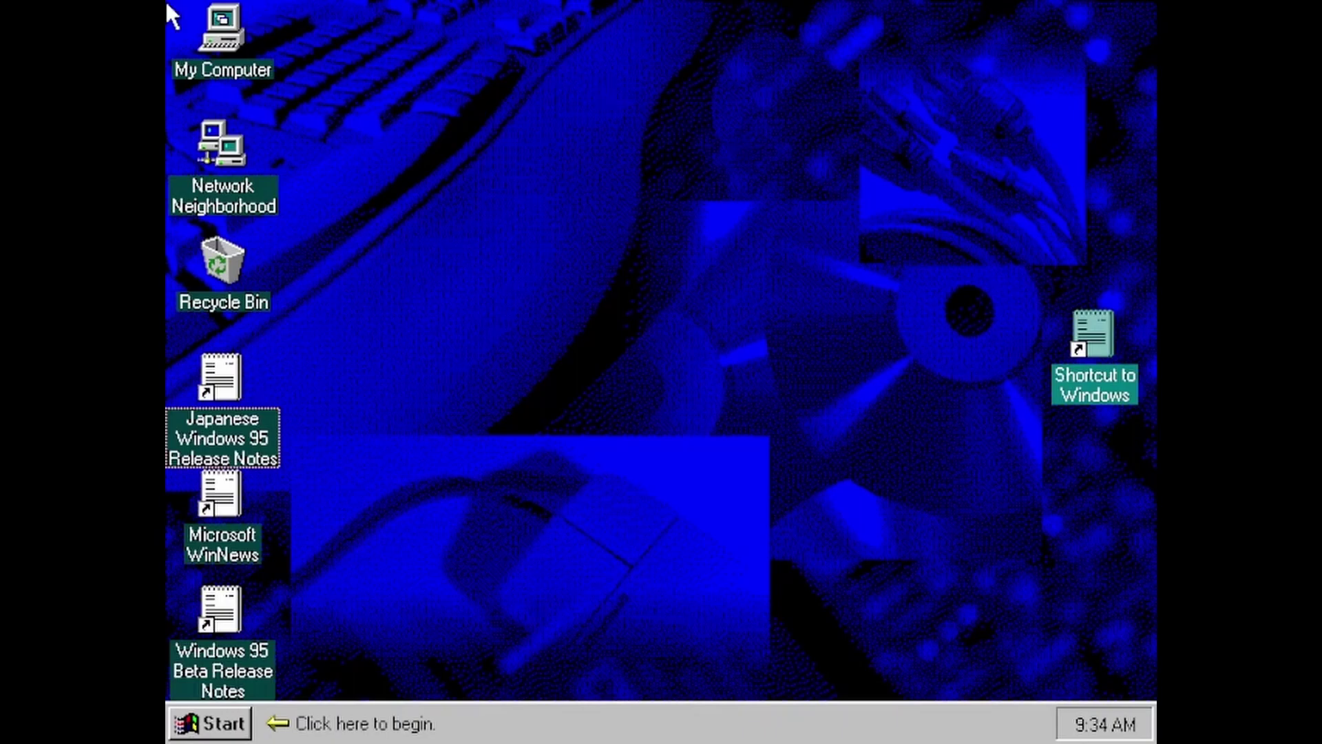